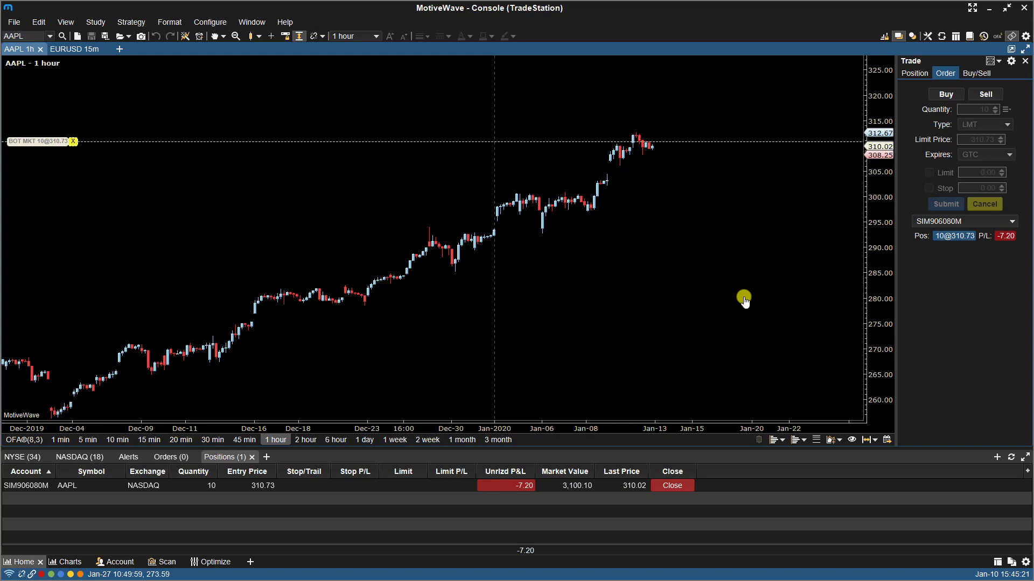
Check the Order Align choices under Preferences > Orders > Display, keeping Left, and close Preferences.
{"action": "left_click", "coordinate": [221, 21]}
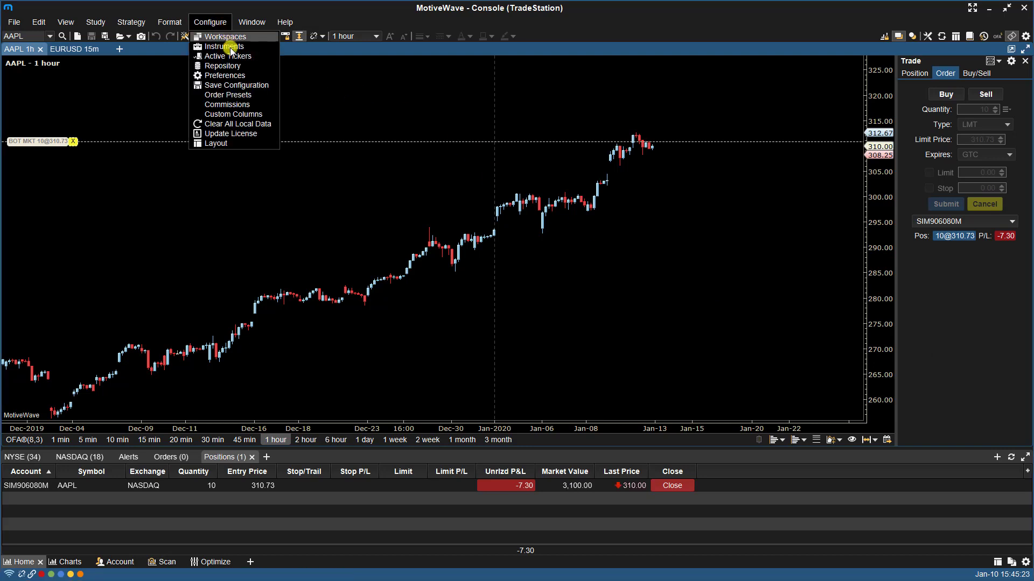
{"action": "left_click", "coordinate": [231, 76]}
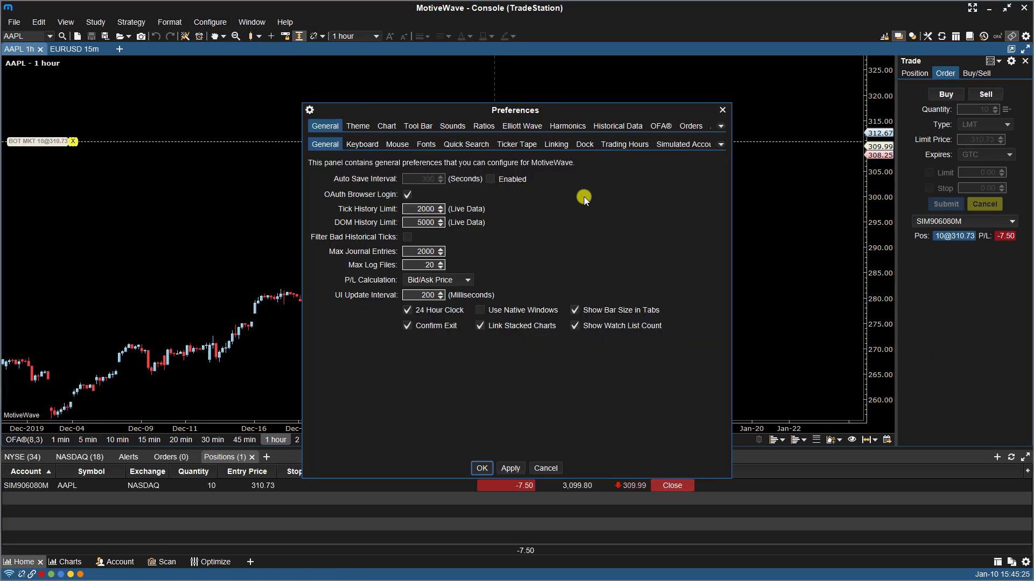
{"action": "left_click", "coordinate": [691, 127]}
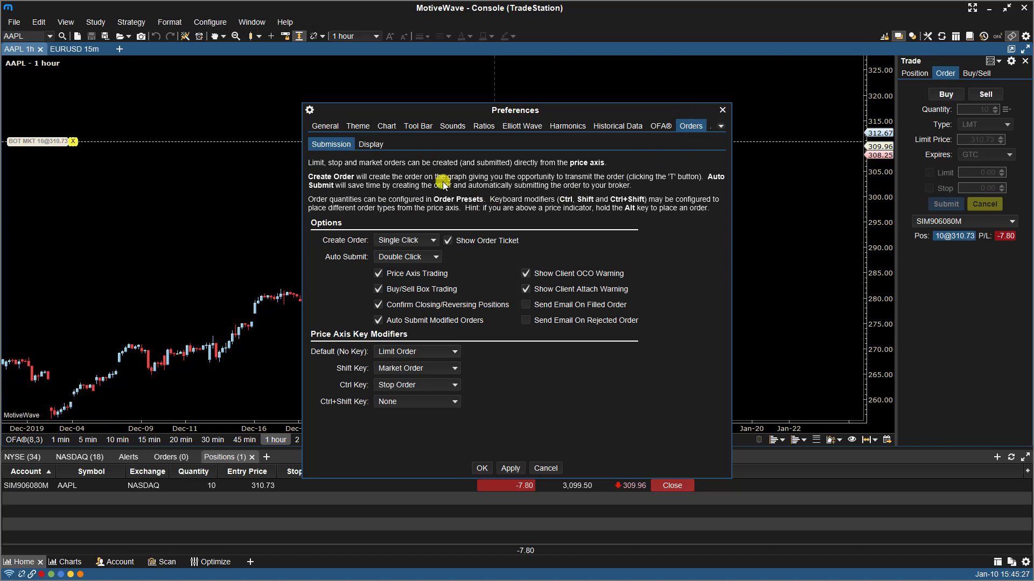
{"action": "left_click", "coordinate": [371, 145]}
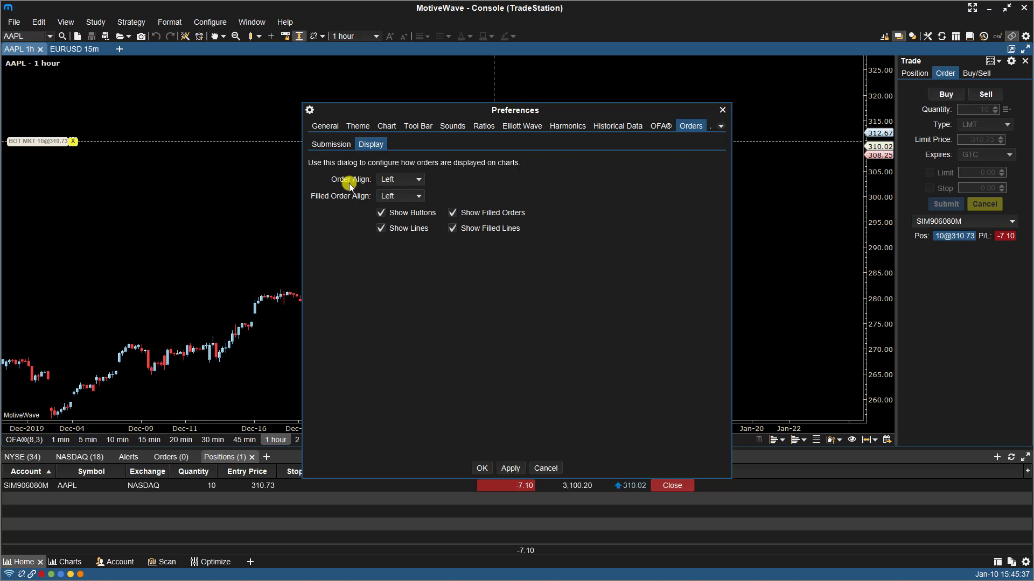
{"action": "left_click", "coordinate": [398, 182]}
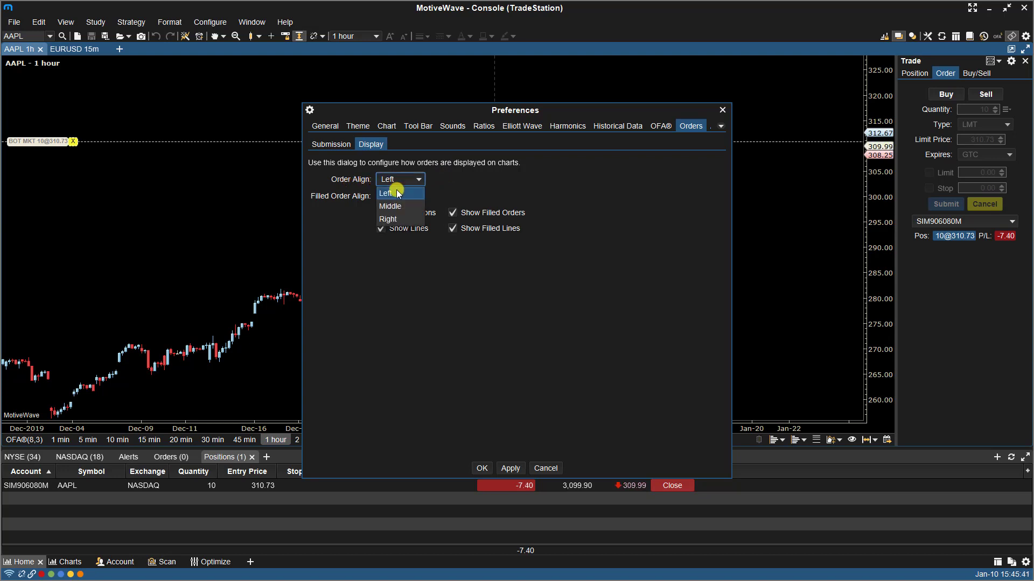
{"action": "left_click", "coordinate": [481, 172]}
{"action": "left_click", "coordinate": [477, 467]}
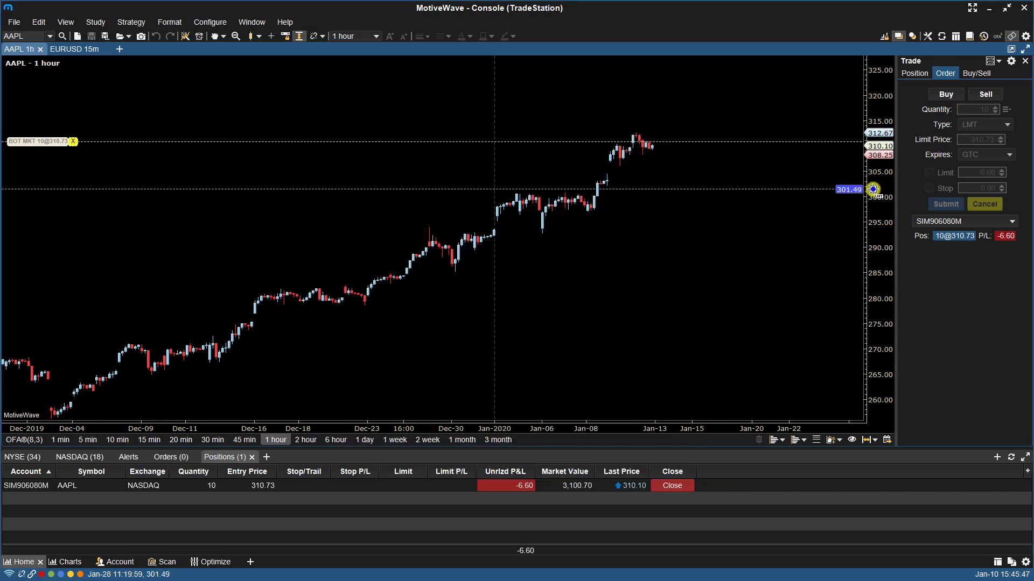
Discard the 301.49 test limit order and bring up the Orders > Display preferences.
{"action": "left_click", "coordinate": [873, 189]}
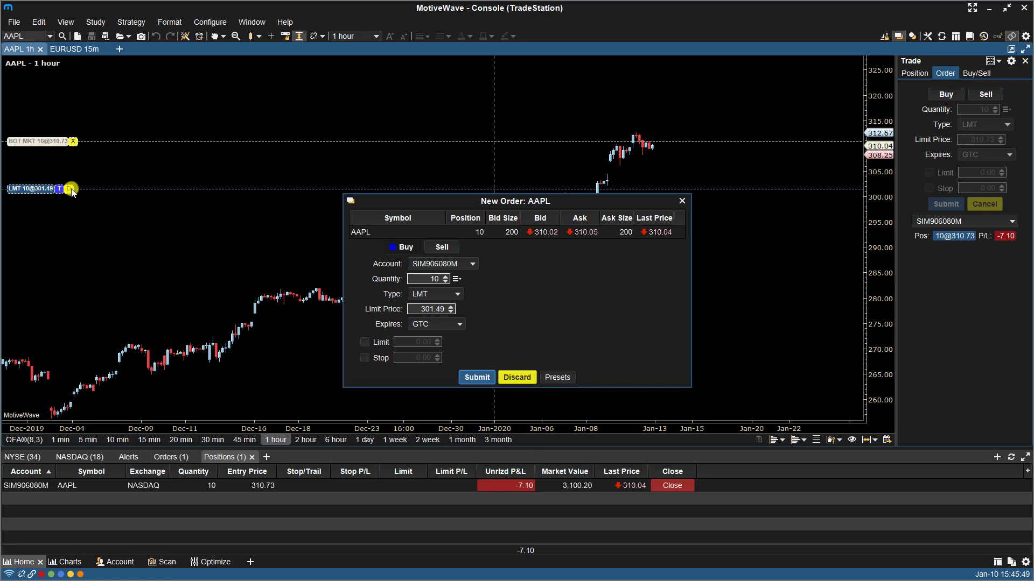
{"action": "left_click", "coordinate": [515, 377]}
{"action": "left_click", "coordinate": [210, 22]}
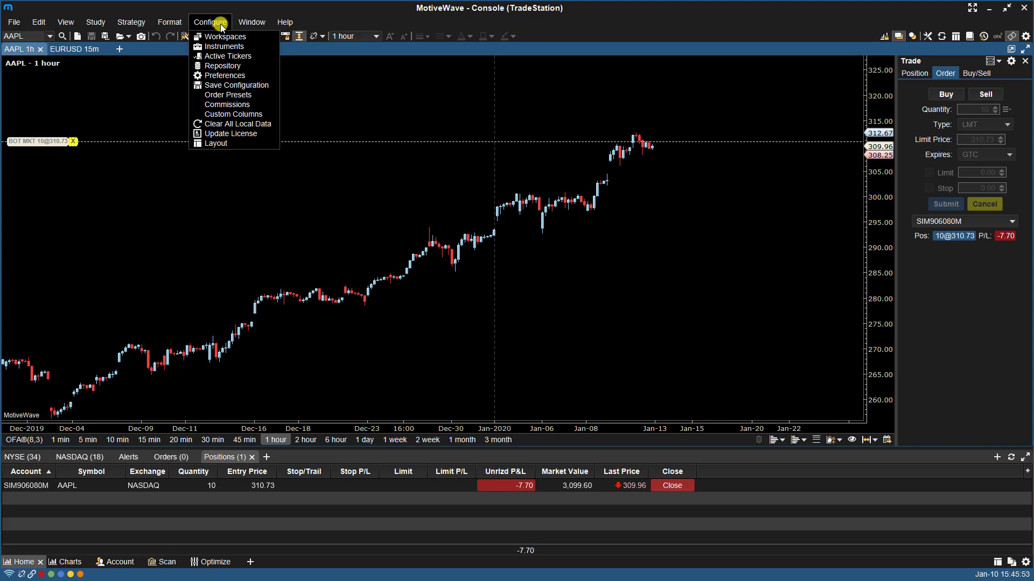
{"action": "left_click", "coordinate": [229, 75]}
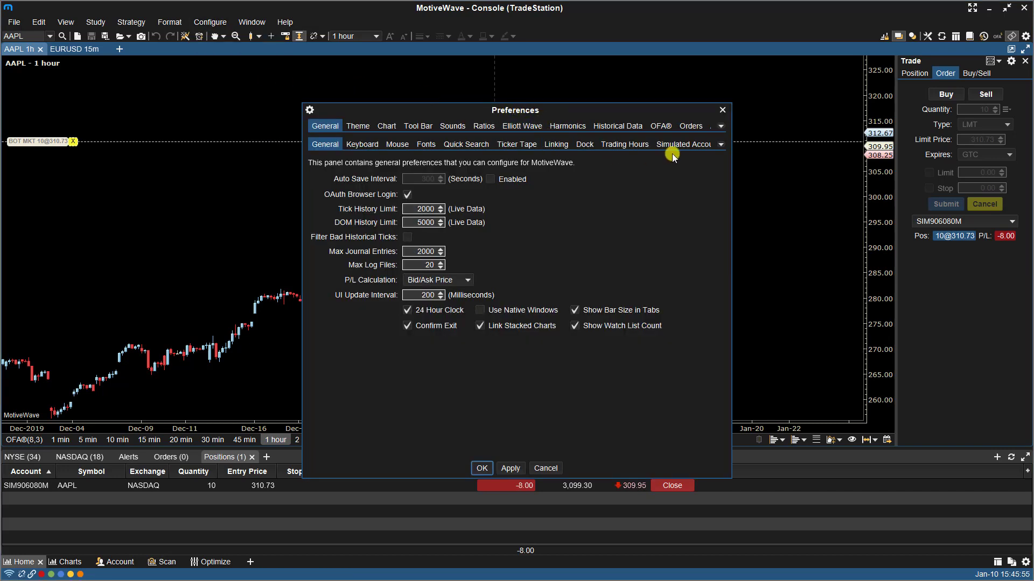
{"action": "left_click", "coordinate": [690, 127]}
{"action": "left_click", "coordinate": [360, 143]}
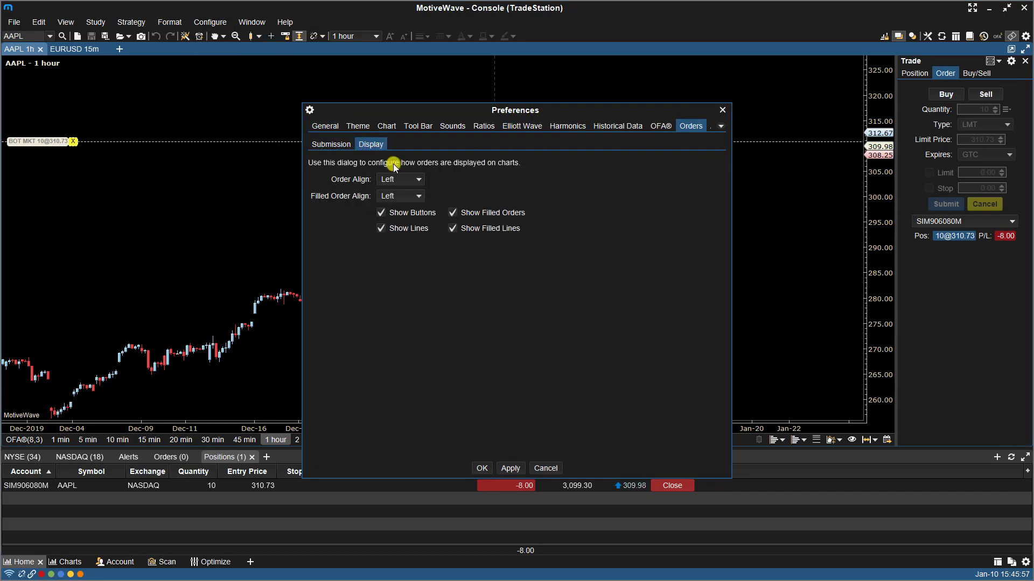
Set Order Align to Middle and save, then draft and discard a 303.72 test limit order.
{"action": "left_click", "coordinate": [403, 179]}
{"action": "left_click", "coordinate": [397, 207]}
{"action": "left_click", "coordinate": [477, 469]}
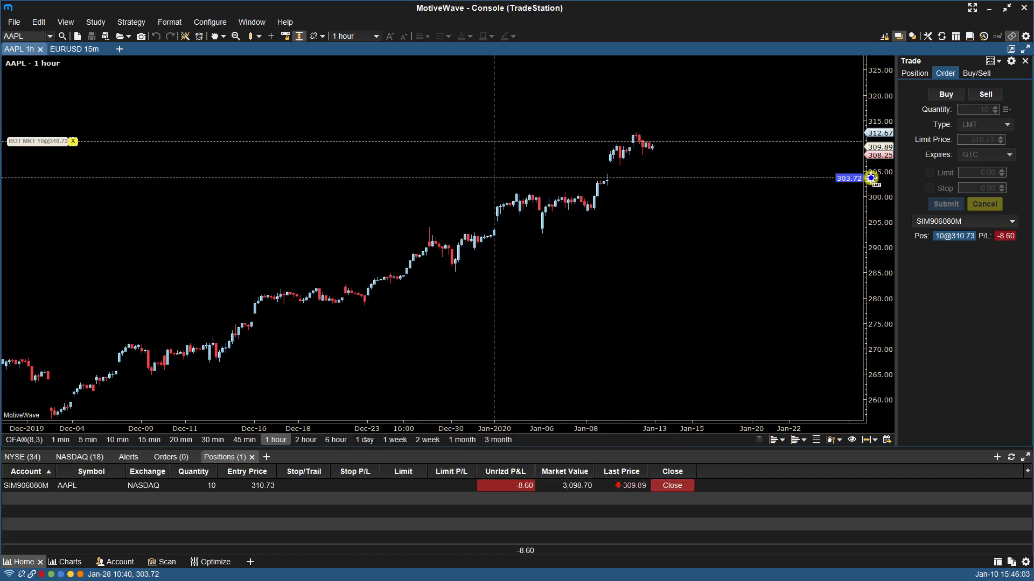
{"action": "left_click", "coordinate": [871, 178]}
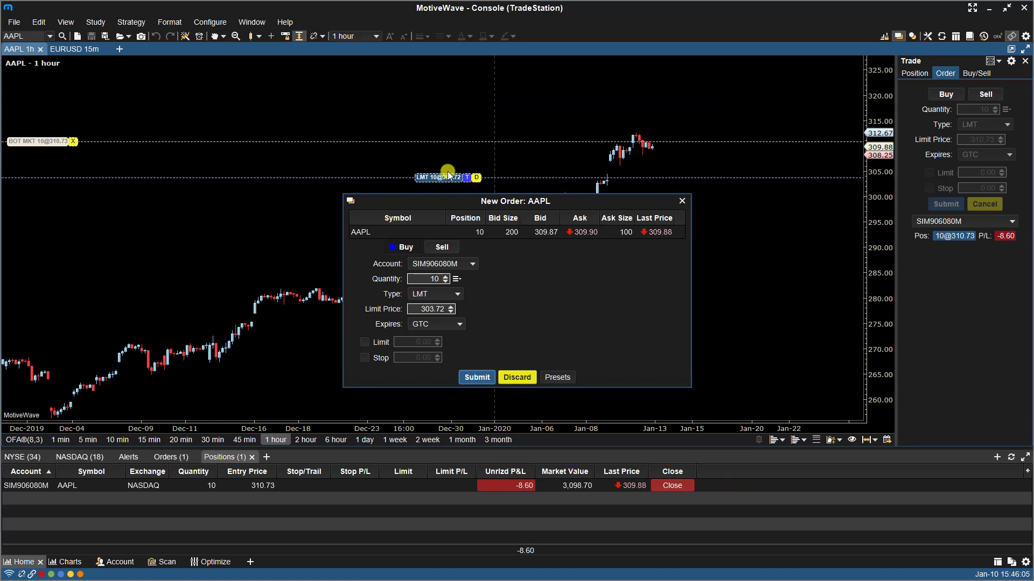
{"action": "left_click", "coordinate": [509, 377]}
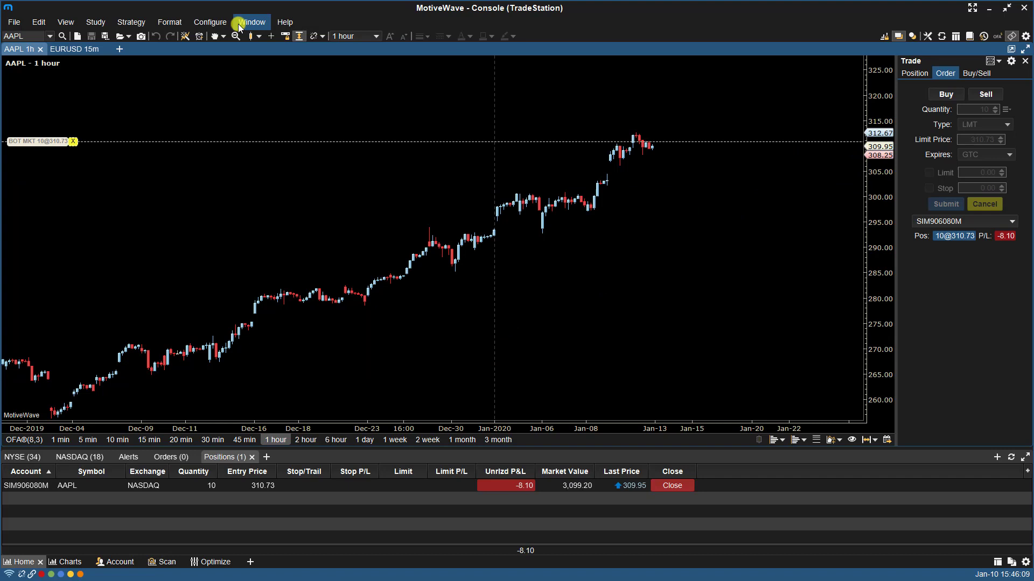
{"action": "left_click", "coordinate": [210, 23]}
{"action": "left_click", "coordinate": [232, 75]}
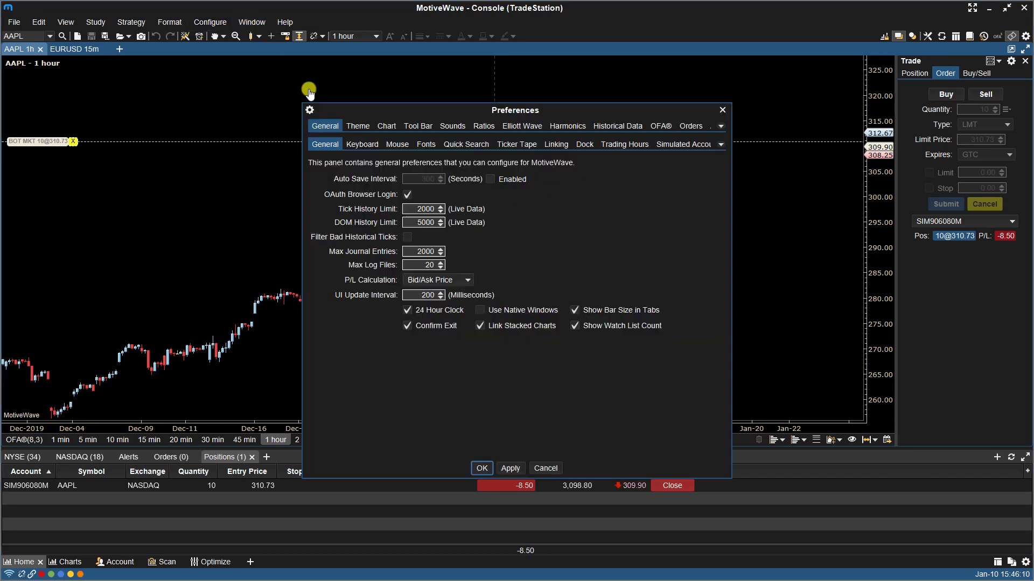
{"action": "left_click", "coordinate": [689, 128]}
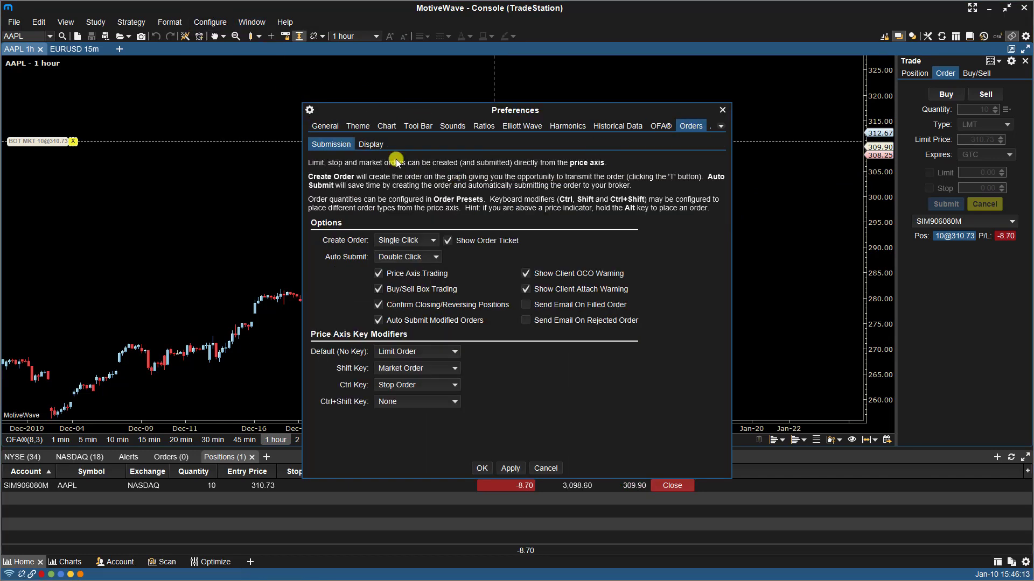
{"action": "left_click", "coordinate": [371, 144]}
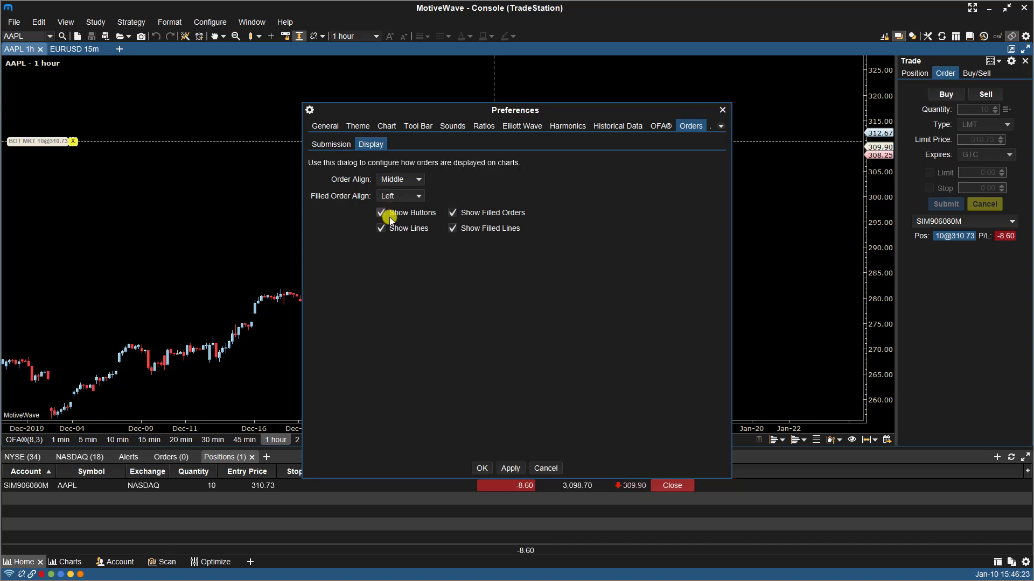
{"action": "left_click", "coordinate": [481, 467]}
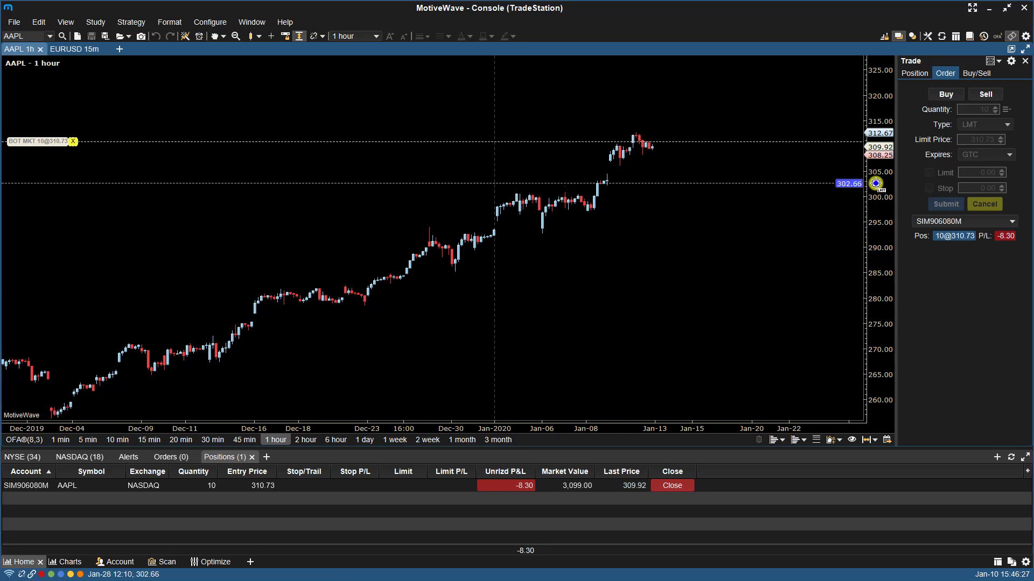
Draft a 10-share buy limit at 302.66 on the AAPL chart and discard it.
{"action": "left_click", "coordinate": [876, 184]}
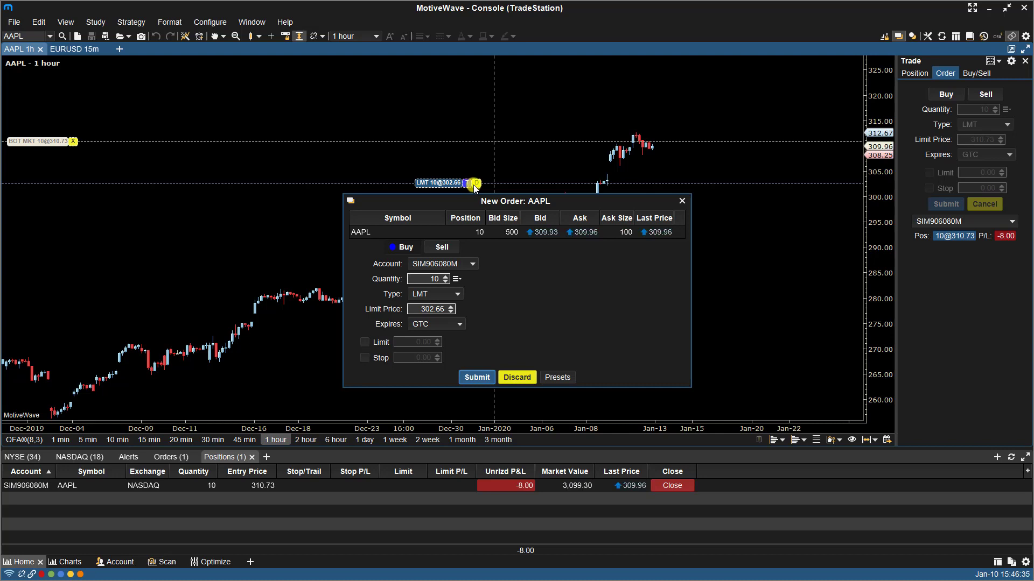
{"action": "left_click", "coordinate": [516, 378]}
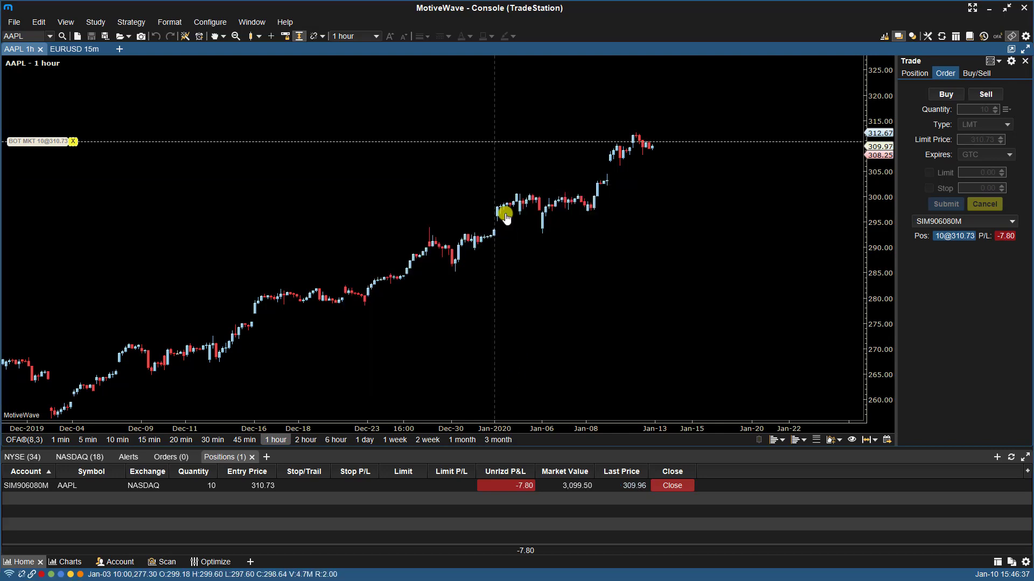
Uncheck Show Buttons in the Orders > Display preferences and apply the change.
{"action": "left_click", "coordinate": [212, 22]}
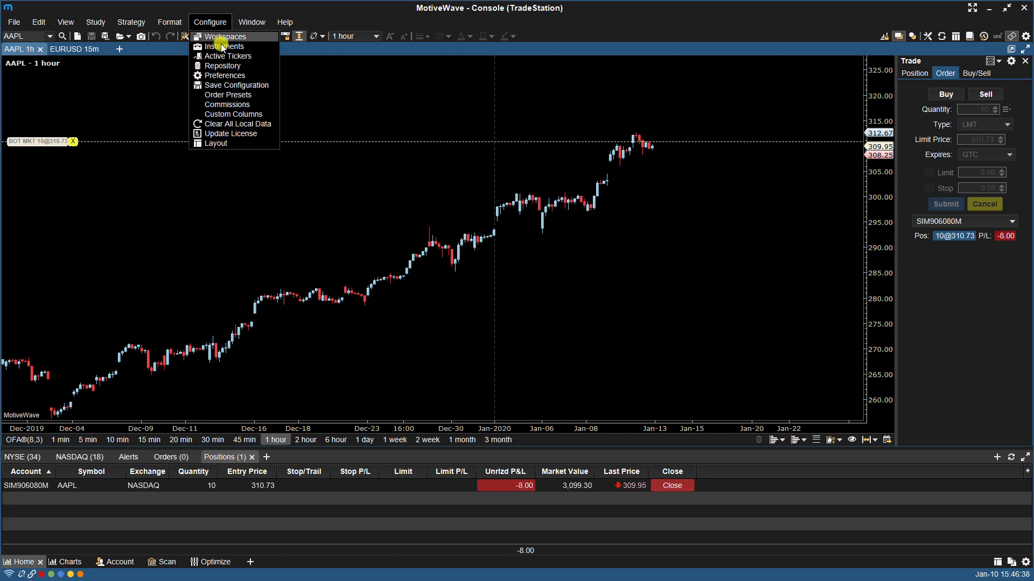
{"action": "left_click", "coordinate": [225, 75]}
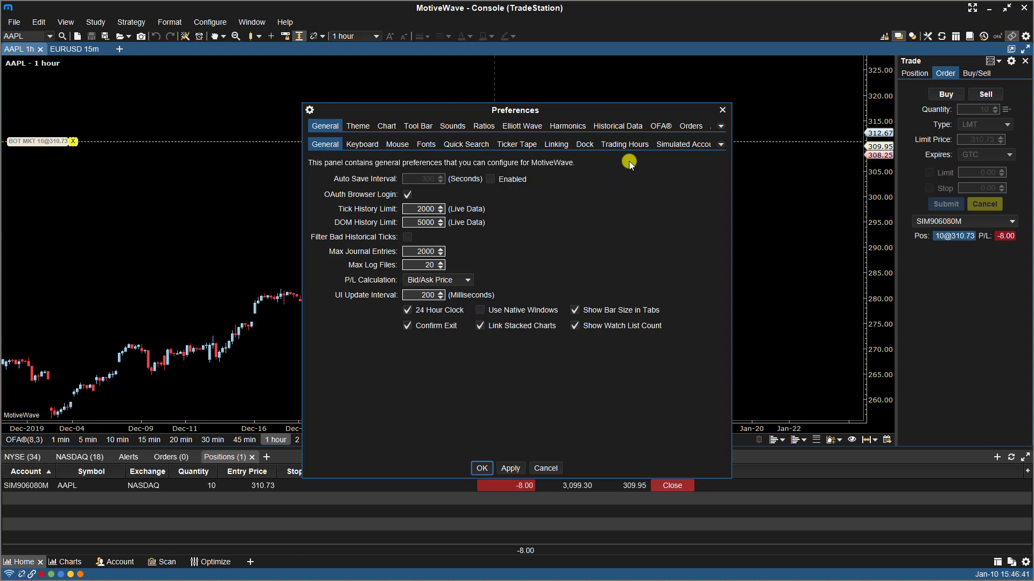
{"action": "left_click", "coordinate": [686, 129]}
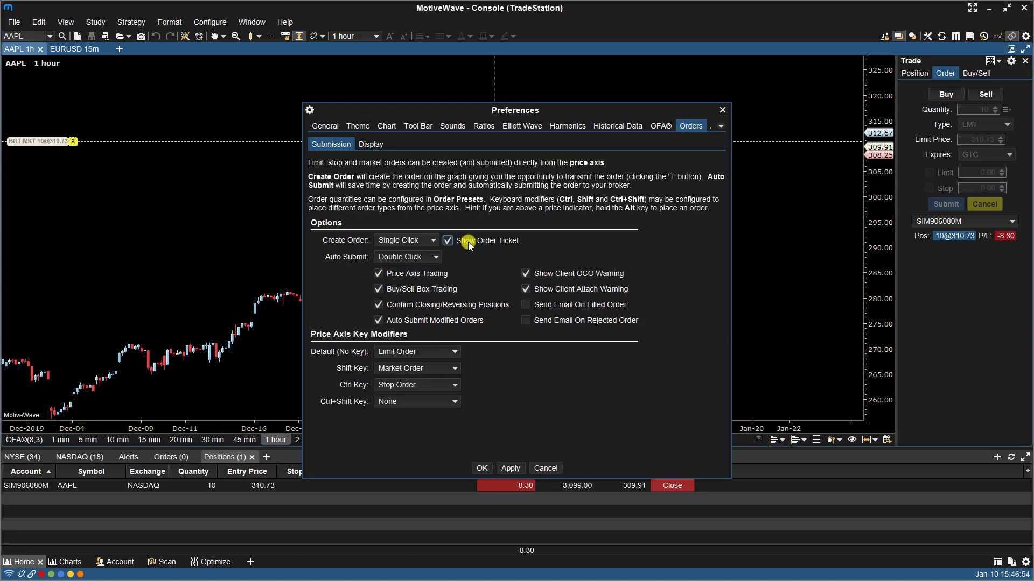
{"action": "left_click", "coordinate": [369, 146]}
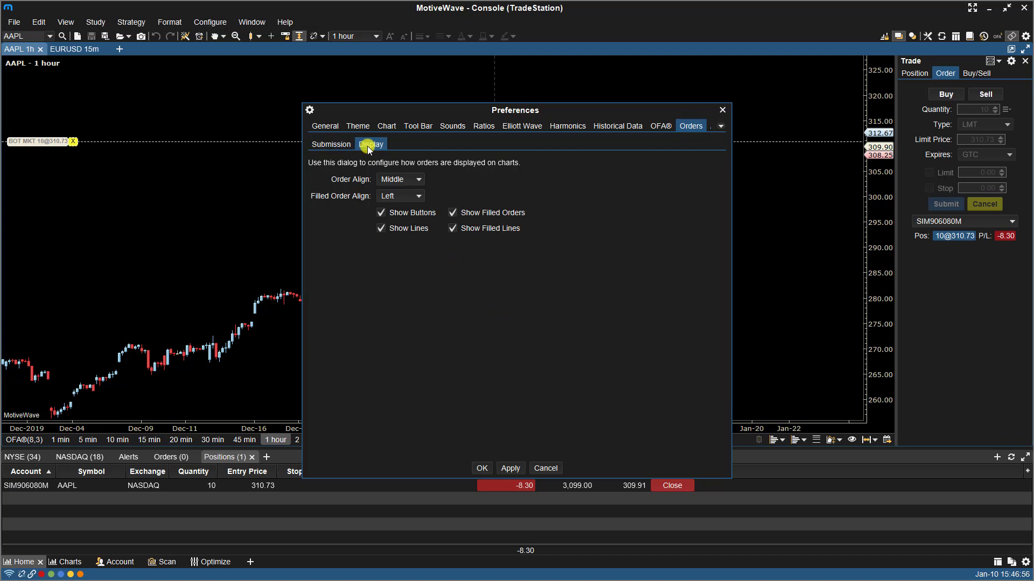
{"action": "left_click", "coordinate": [384, 214]}
{"action": "left_click", "coordinate": [506, 469]}
Save preferences, place a 10-share AAPL buy limit at 302.55 GTC, and show the Orders list.
{"action": "left_click", "coordinate": [485, 468]}
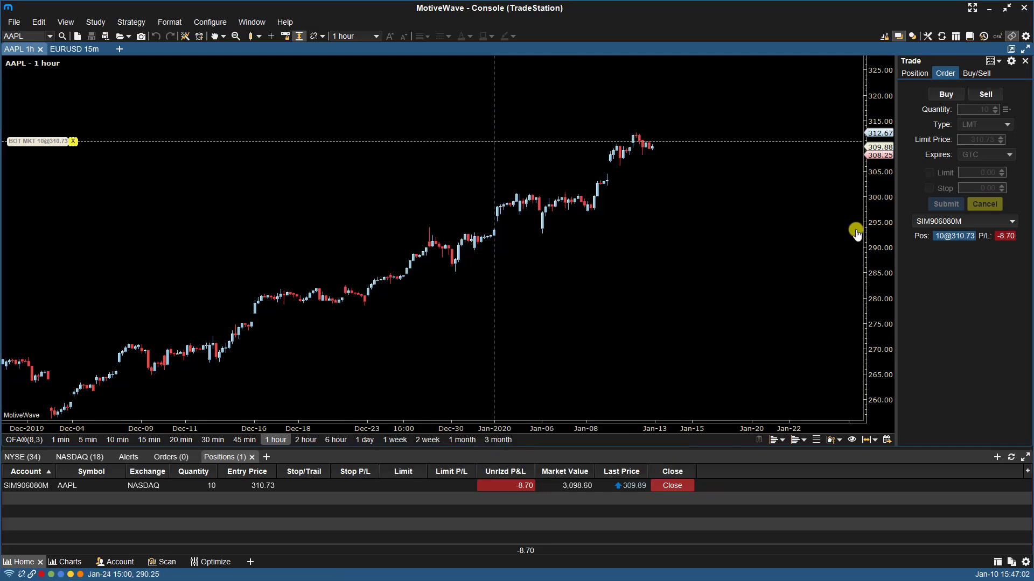
{"action": "left_click", "coordinate": [872, 184]}
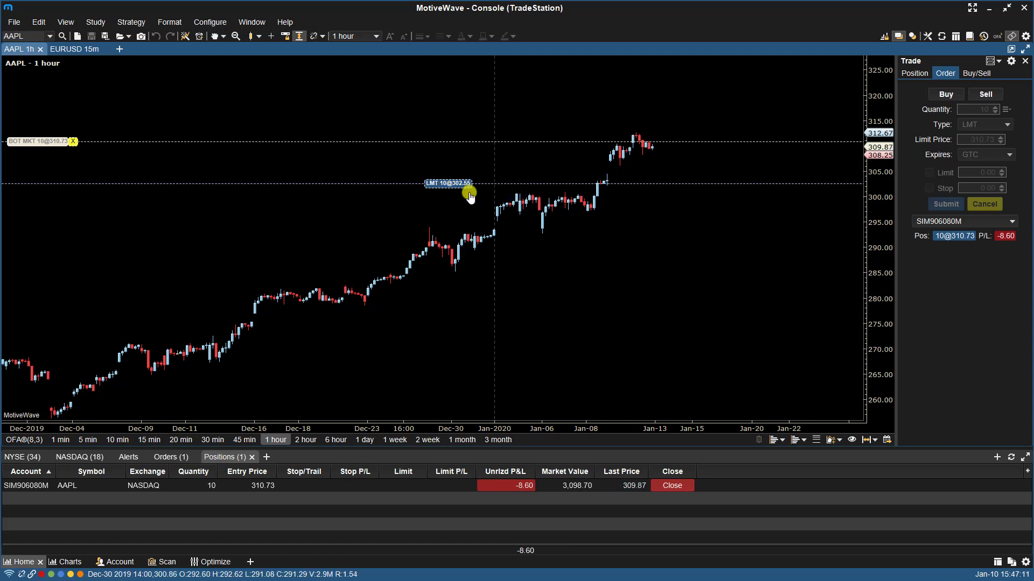
{"action": "left_click", "coordinate": [170, 457]}
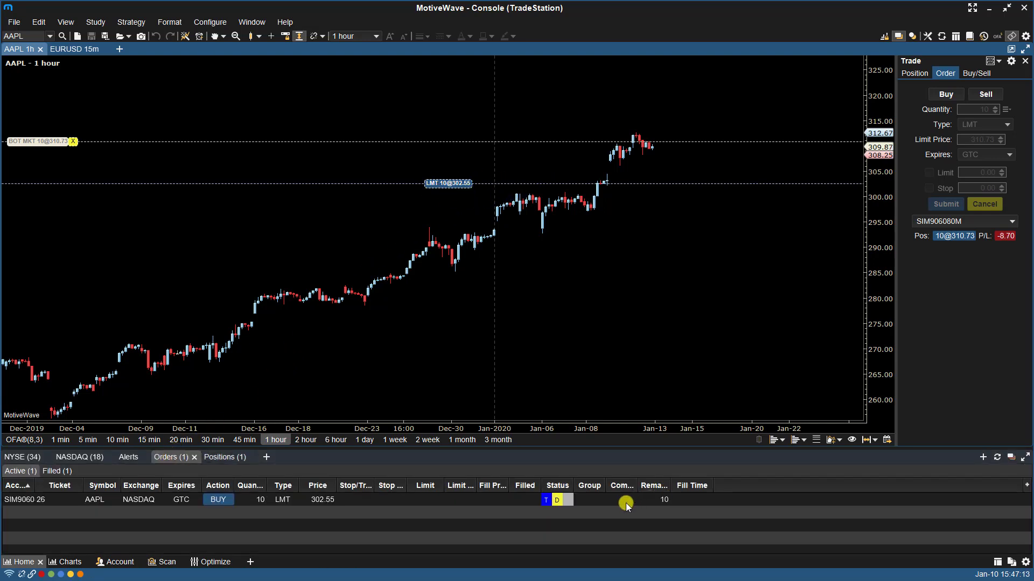
Cancel the 302.55 buy limit, then turn Show Buttons on and Show Lines off in order display preferences.
{"action": "left_click", "coordinate": [550, 501]}
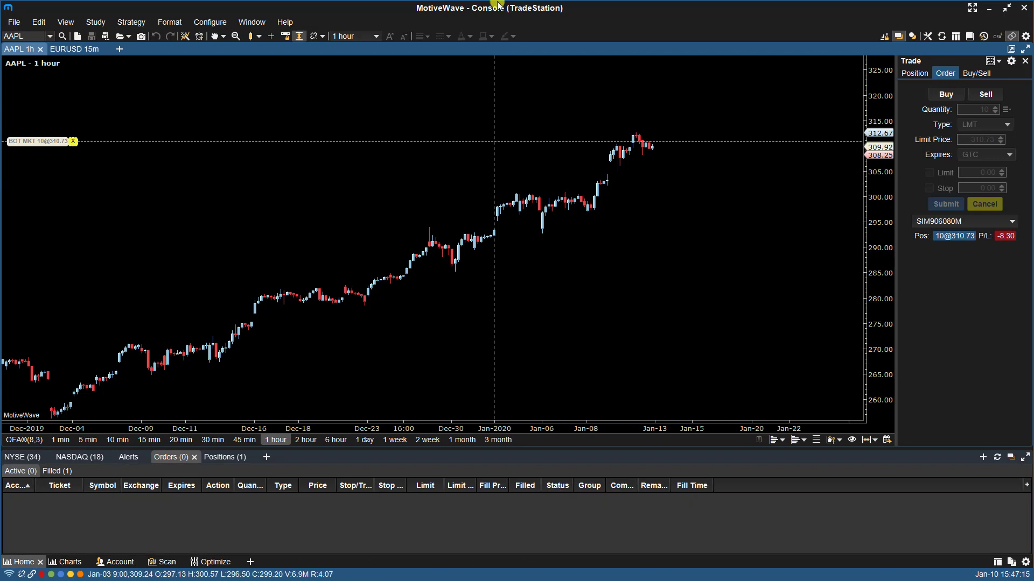
{"action": "left_click", "coordinate": [225, 22]}
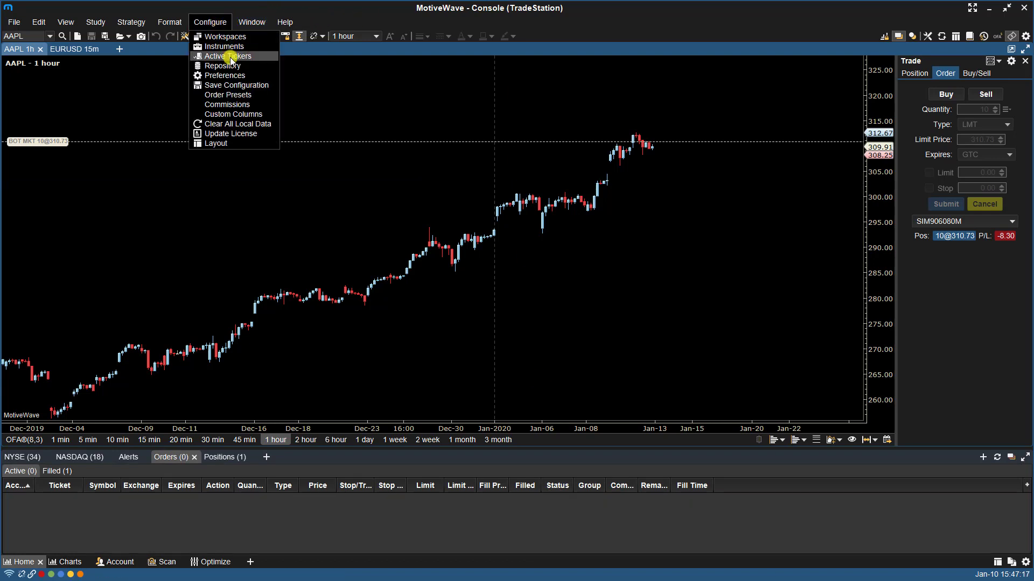
{"action": "left_click", "coordinate": [230, 76]}
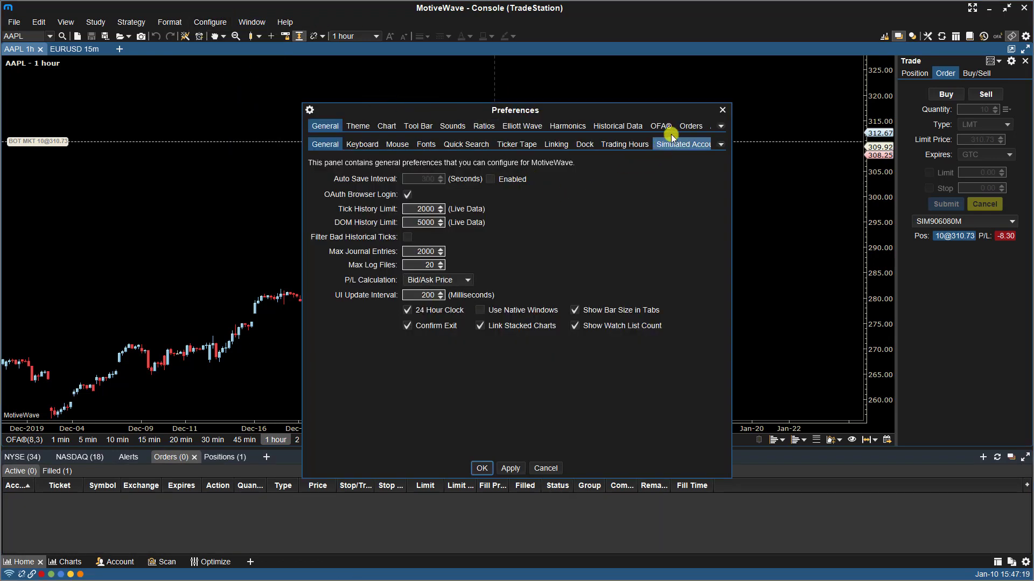
{"action": "left_click", "coordinate": [690, 126]}
{"action": "left_click", "coordinate": [379, 144]}
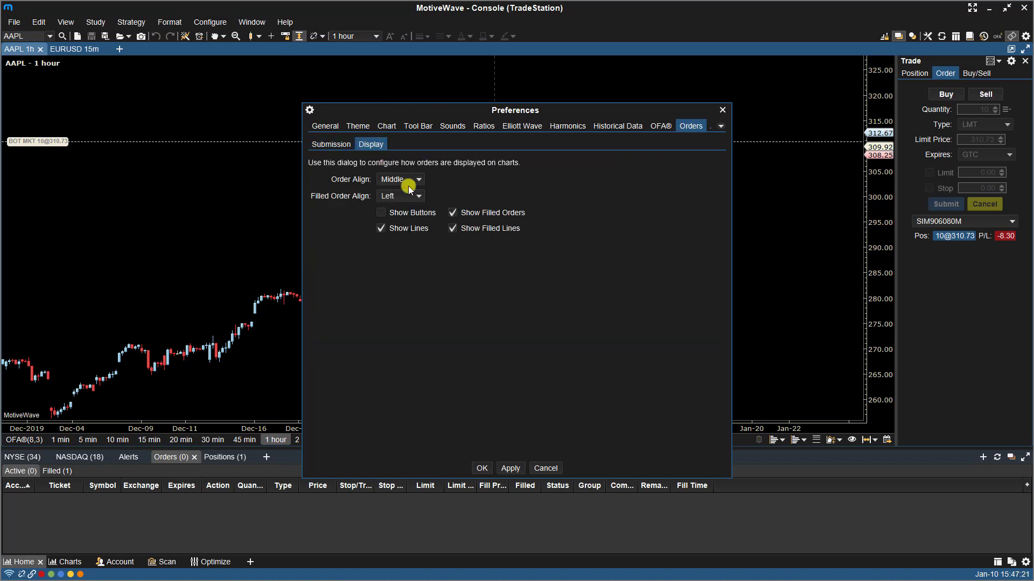
{"action": "left_click", "coordinate": [419, 212]}
{"action": "left_click", "coordinate": [386, 230]}
Save the display settings and place a 10-share AAPL buy limit at 301.71, shown without a line.
{"action": "left_click", "coordinate": [481, 468]}
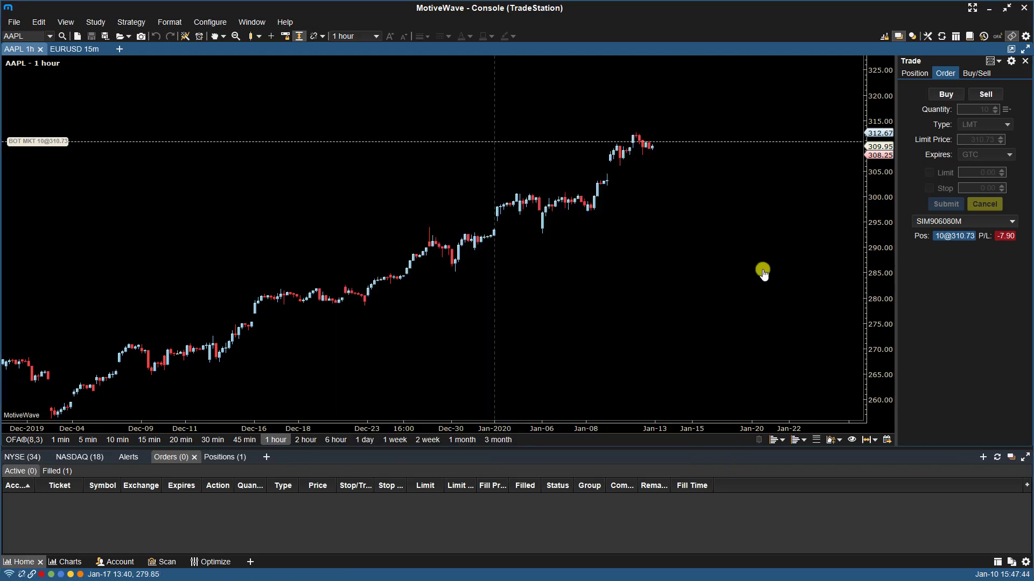
{"action": "left_click", "coordinate": [871, 188]}
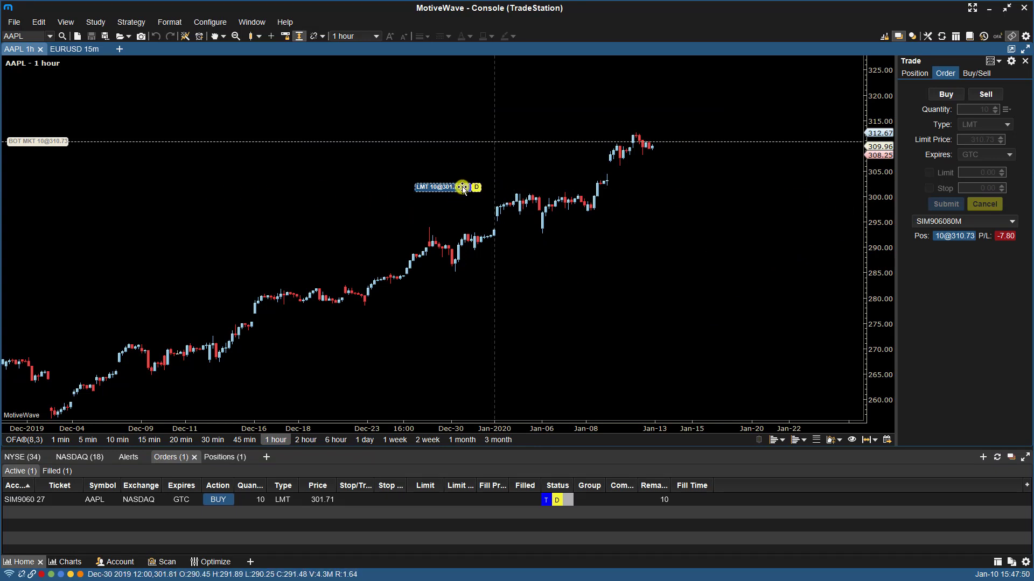
Cancel the 301.71 limit order and re-check Show Lines in the Orders > Display preferences.
{"action": "left_click", "coordinate": [476, 188]}
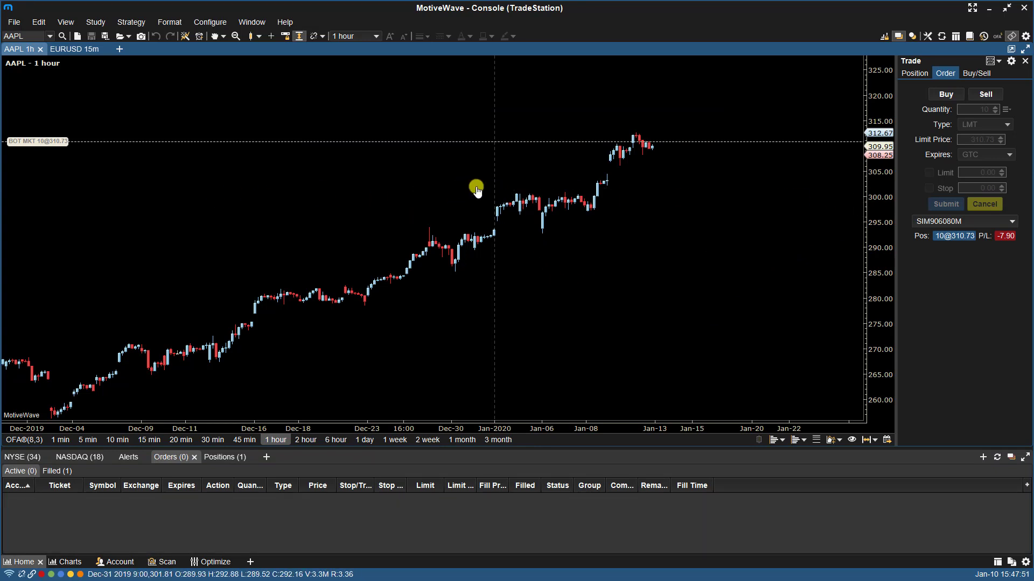
{"action": "left_click", "coordinate": [207, 19]}
{"action": "left_click", "coordinate": [225, 75]}
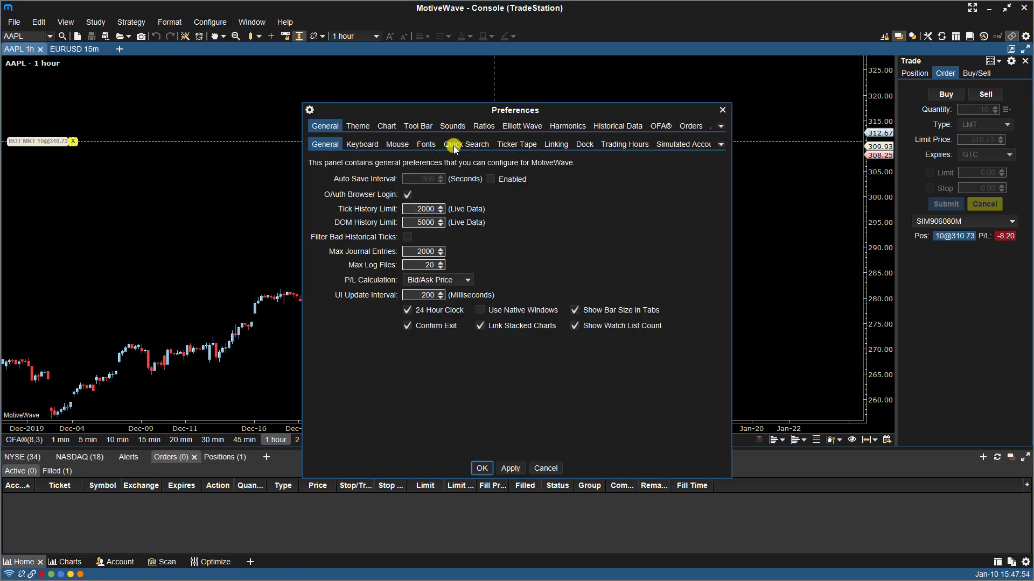
{"action": "left_click", "coordinate": [684, 126]}
{"action": "left_click", "coordinate": [377, 144]}
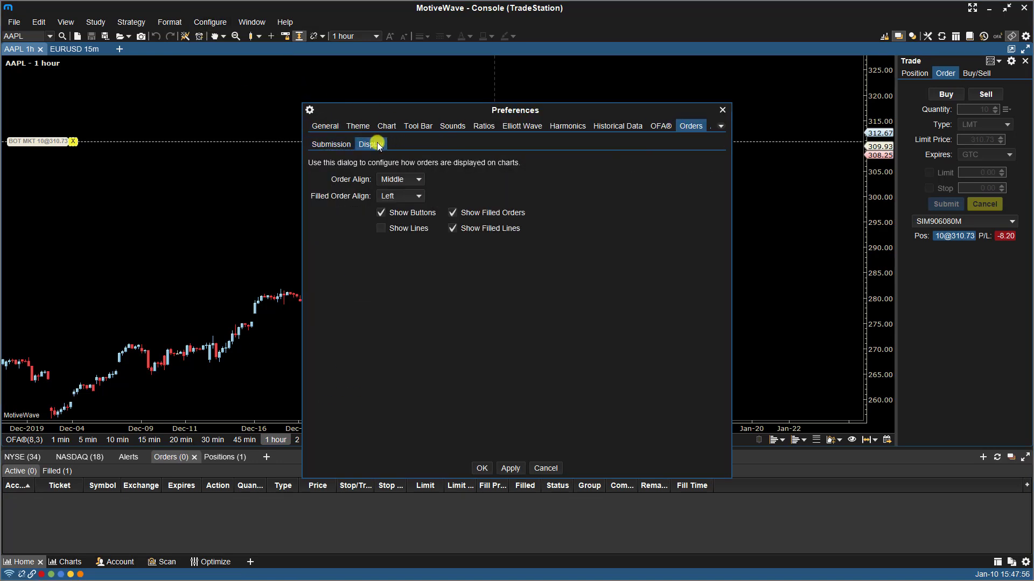
{"action": "left_click", "coordinate": [381, 228]}
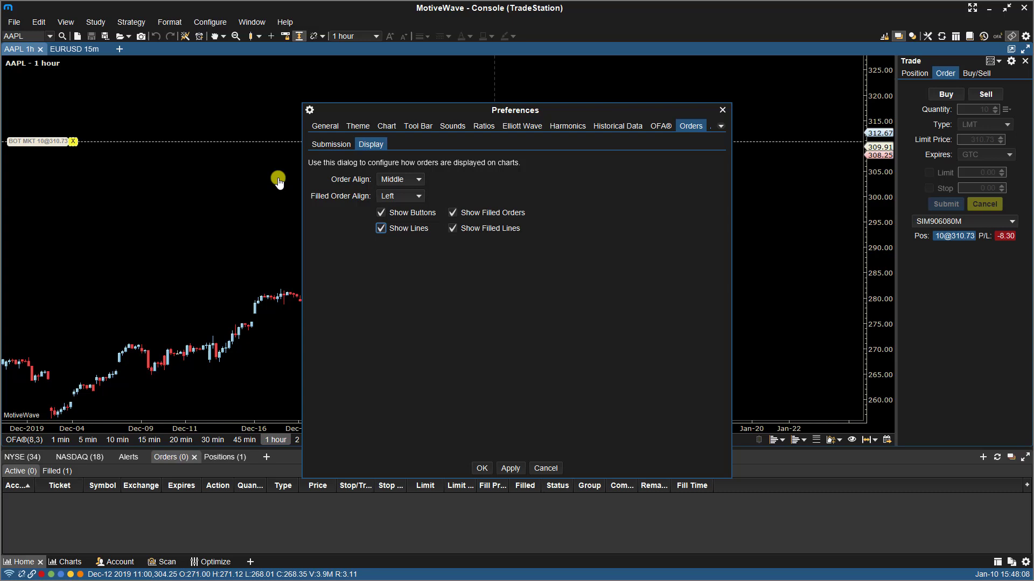
{"action": "left_click", "coordinate": [399, 196]}
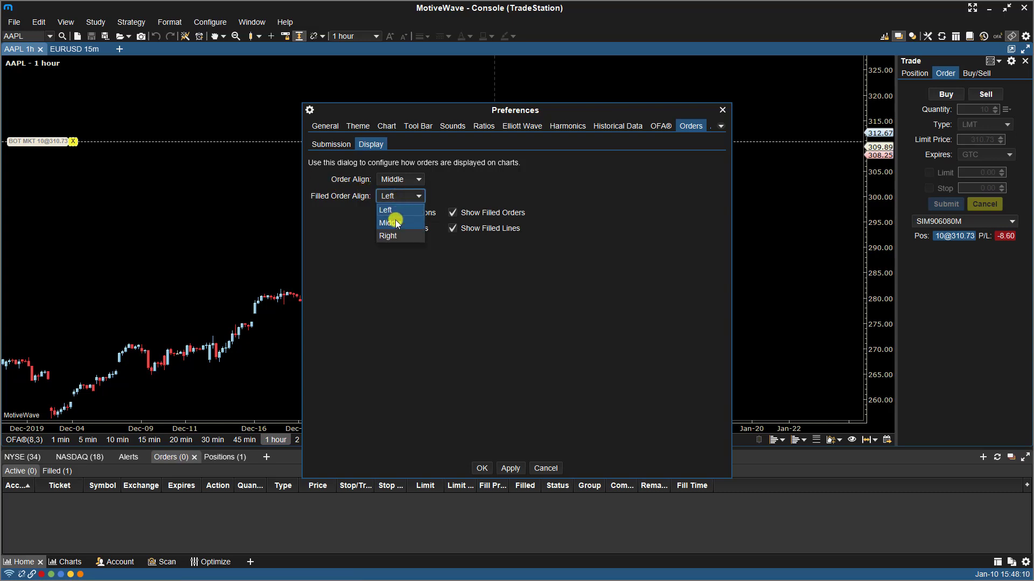
{"action": "left_click", "coordinate": [395, 237]}
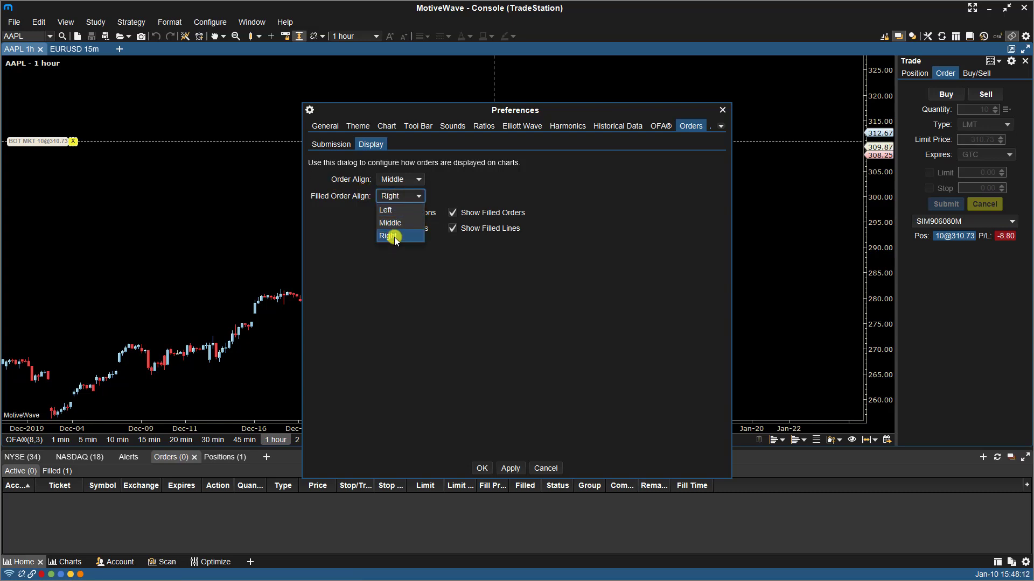
{"action": "left_click", "coordinate": [481, 468]}
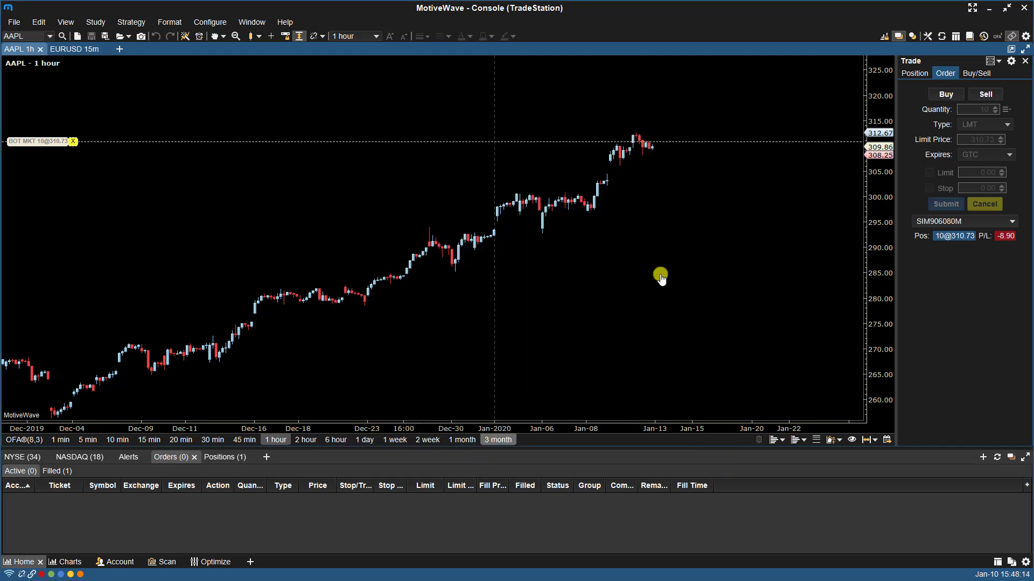
{"action": "left_click", "coordinate": [900, 37]}
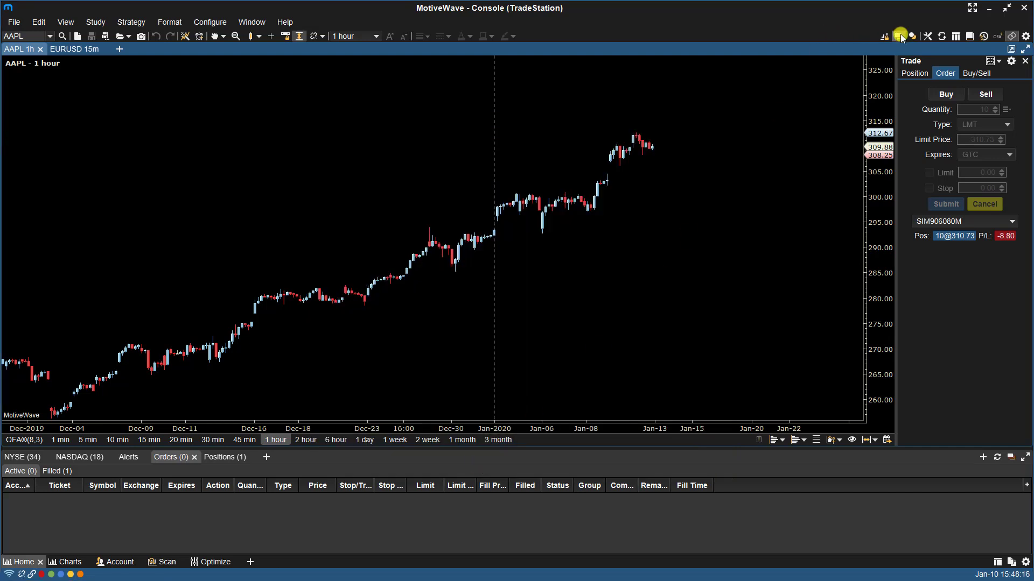
{"action": "left_click", "coordinate": [899, 36]}
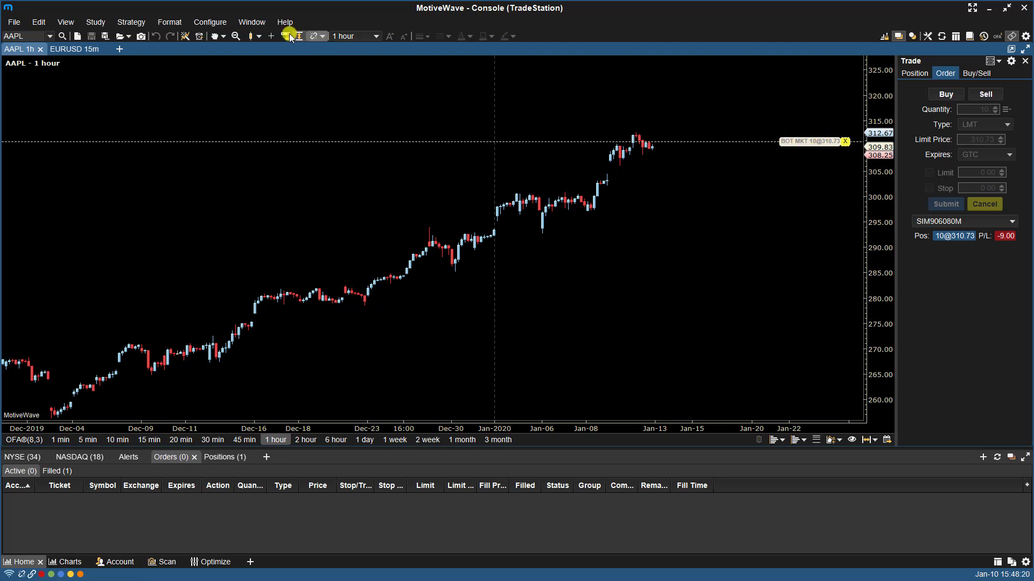
{"action": "left_click", "coordinate": [210, 23]}
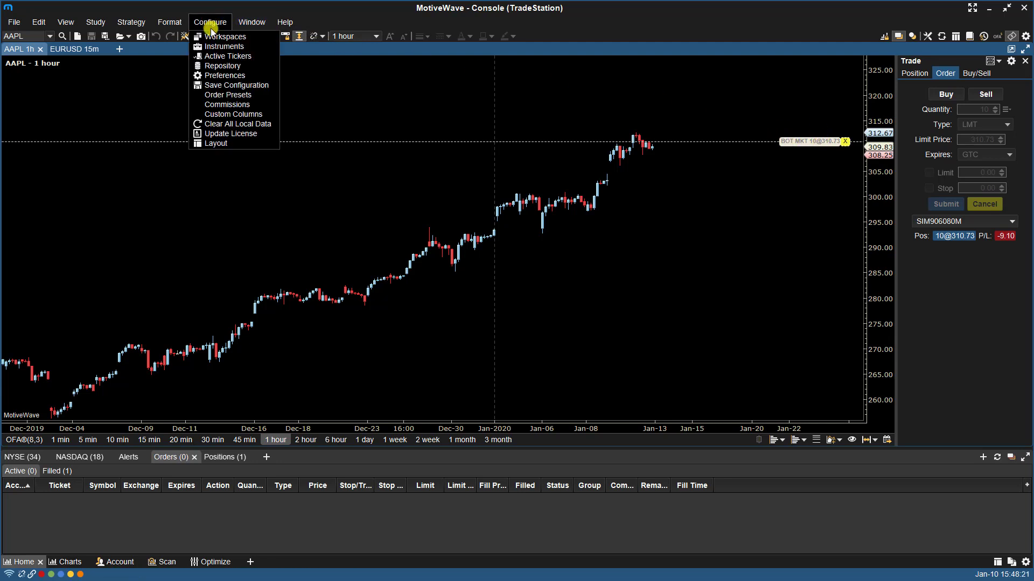
{"action": "left_click", "coordinate": [218, 75]}
{"action": "left_click", "coordinate": [684, 127]}
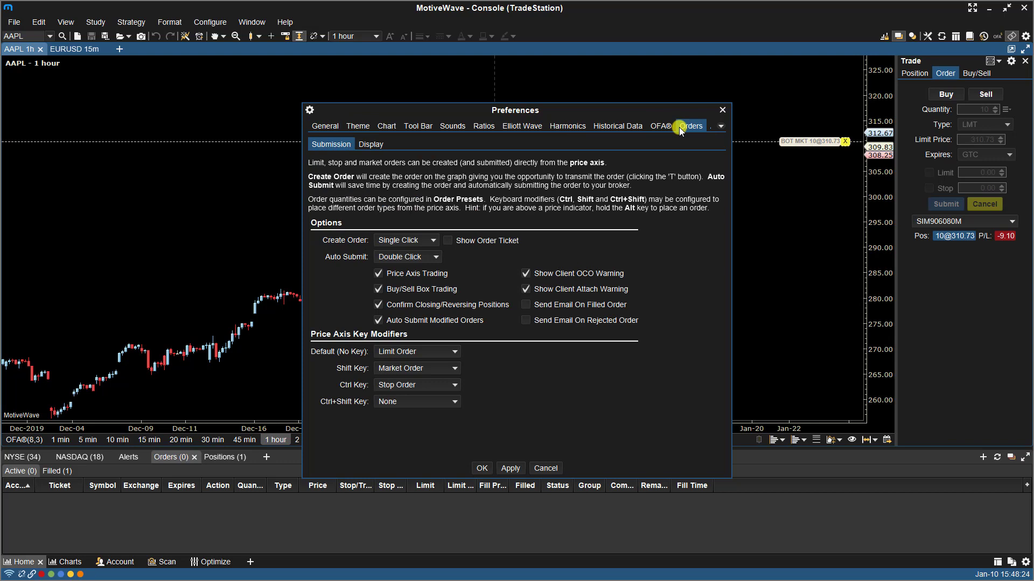
{"action": "left_click", "coordinate": [377, 146]}
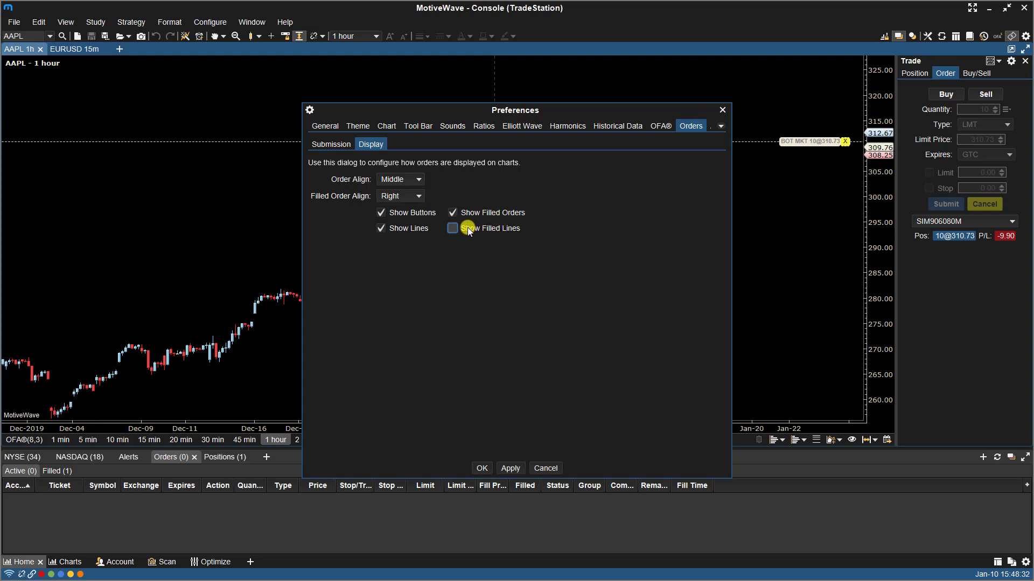
{"action": "left_click", "coordinate": [479, 468]}
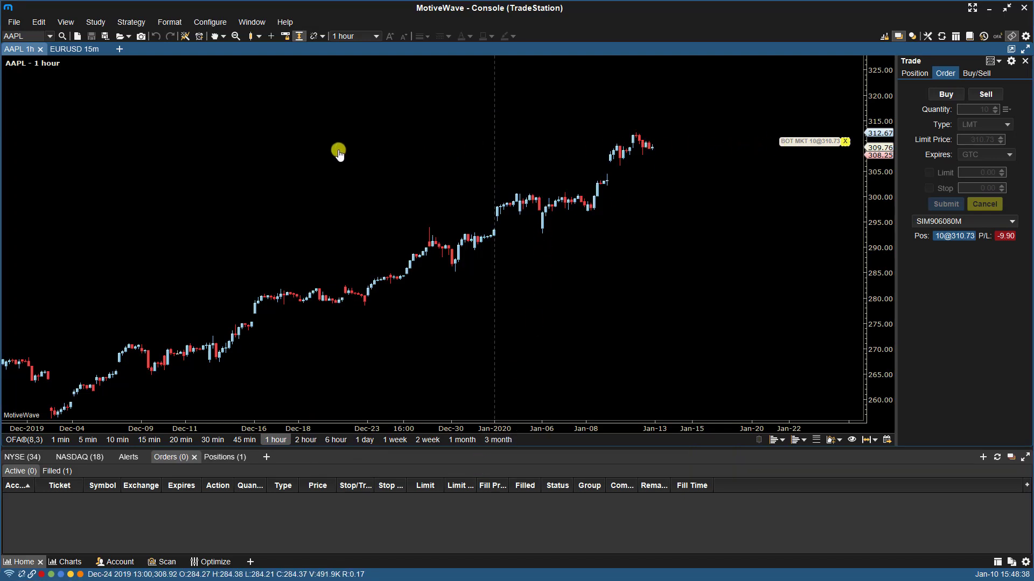
In Order Display preferences, re-enable Show Filled Lines and set Filled Order Align to Middle.
{"action": "left_click", "coordinate": [212, 24]}
{"action": "left_click", "coordinate": [229, 71]}
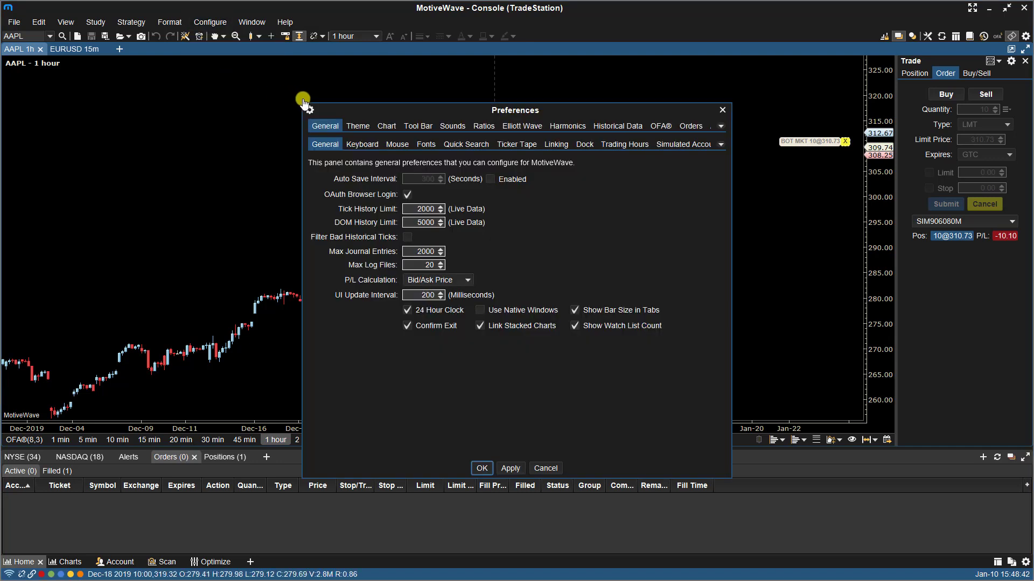
{"action": "left_click", "coordinate": [691, 127]}
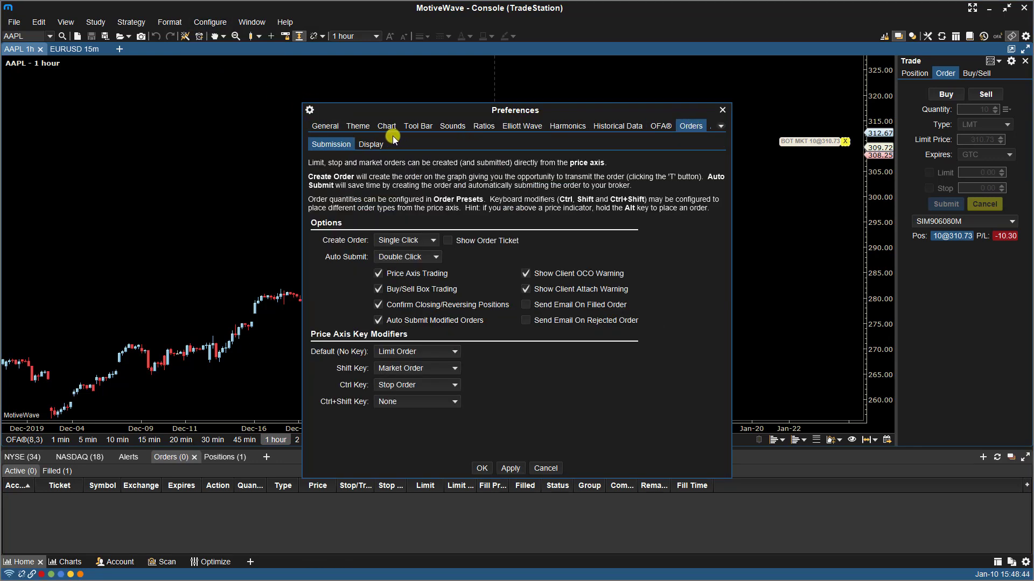
{"action": "left_click", "coordinate": [371, 145]}
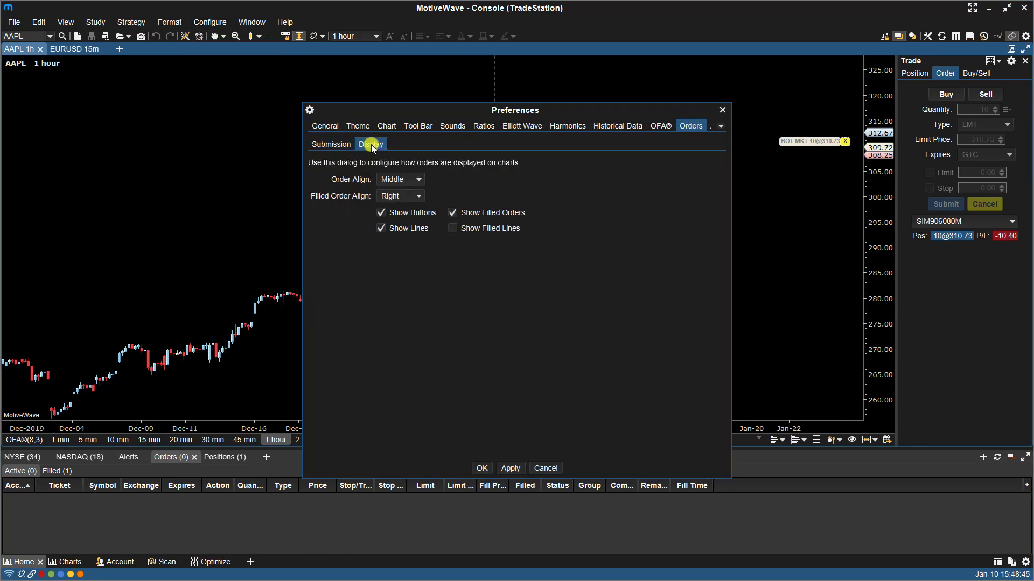
{"action": "left_click", "coordinate": [452, 229]}
{"action": "left_click", "coordinate": [401, 197]}
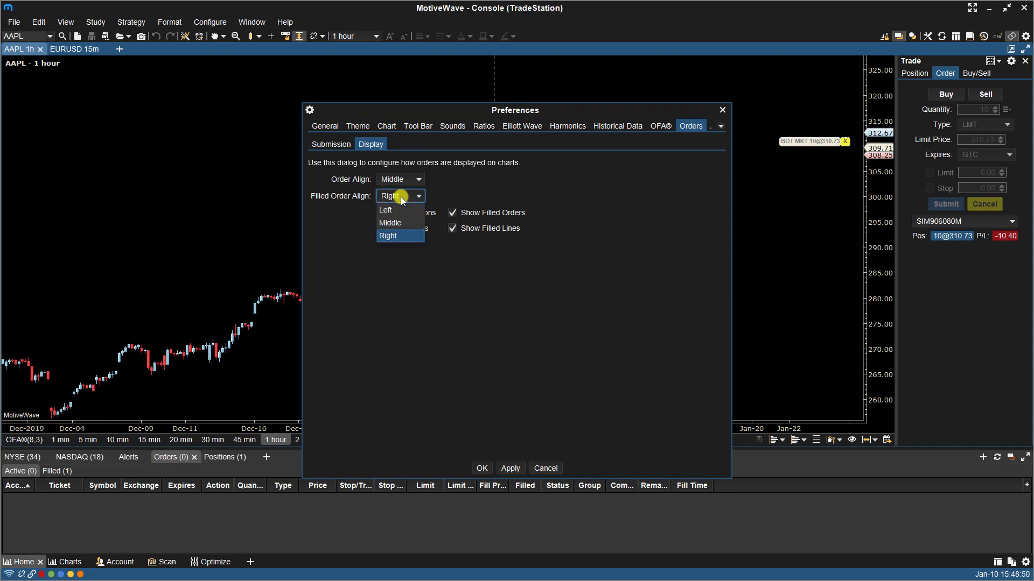
{"action": "left_click", "coordinate": [392, 222]}
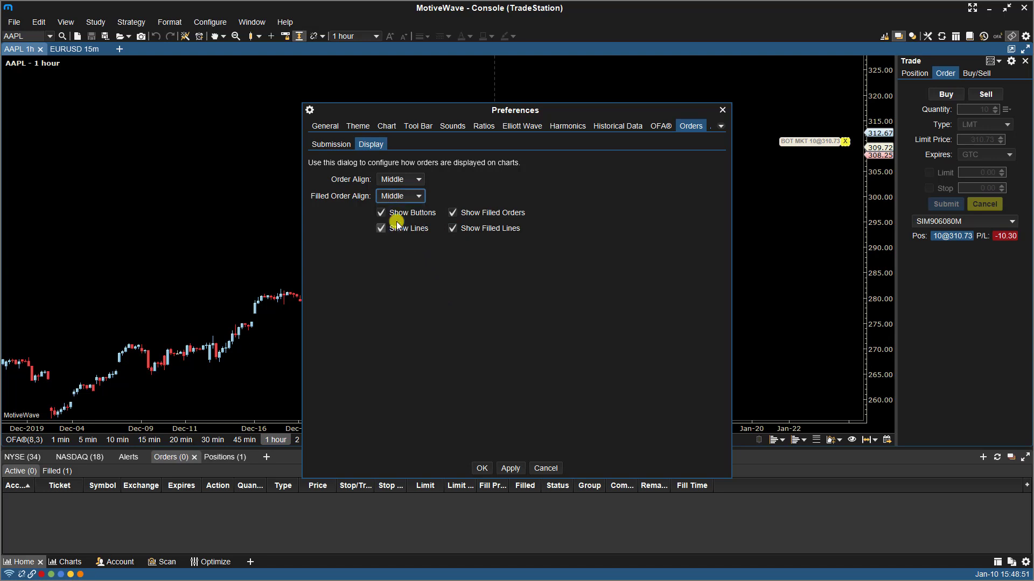
{"action": "left_click", "coordinate": [483, 468]}
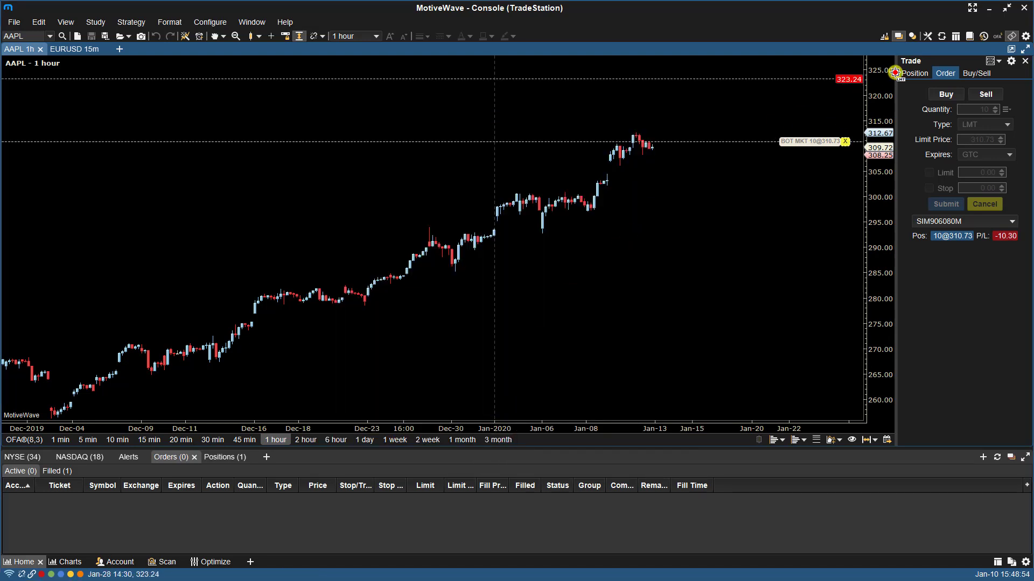
{"action": "left_click", "coordinate": [898, 36]}
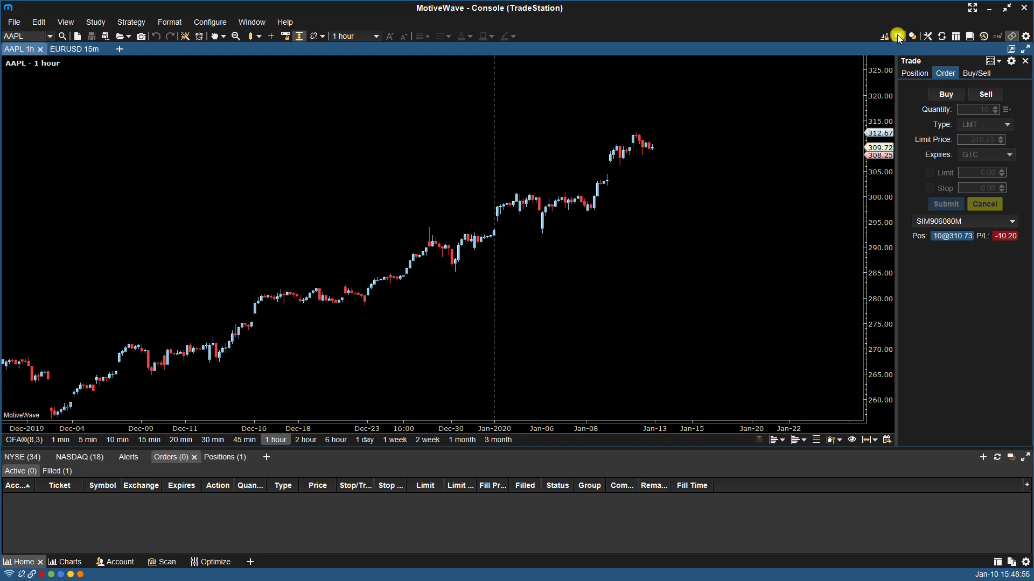
{"action": "left_click", "coordinate": [898, 36]}
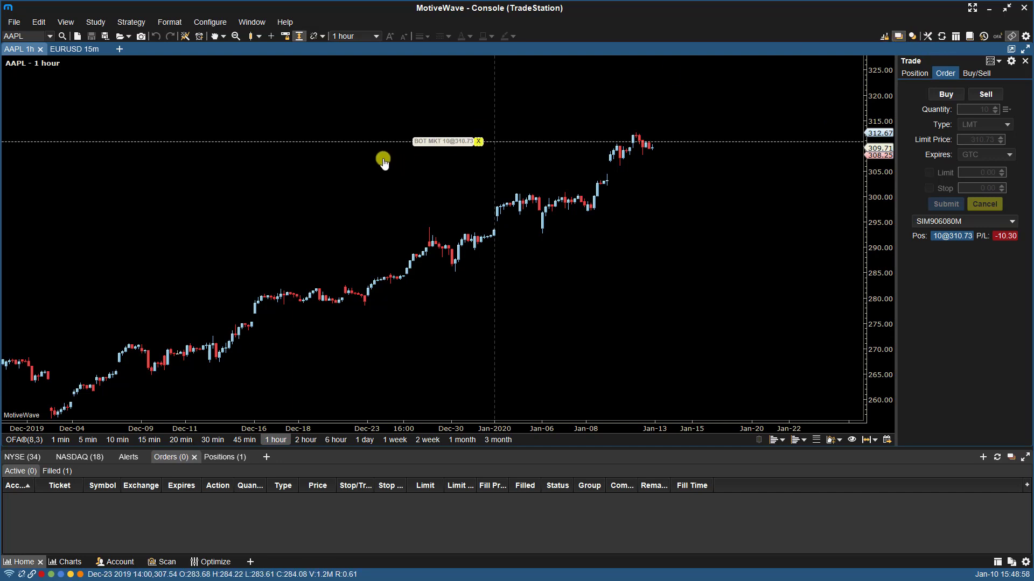